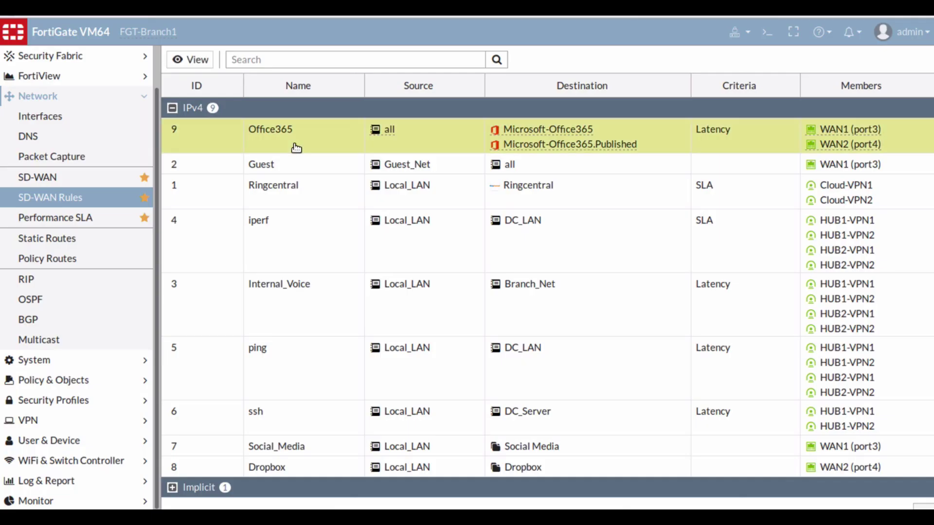
Open the Office365 SD-WAN rule to view its Best Quality strategy over WAN1 and WAN2.
click(200, 61)
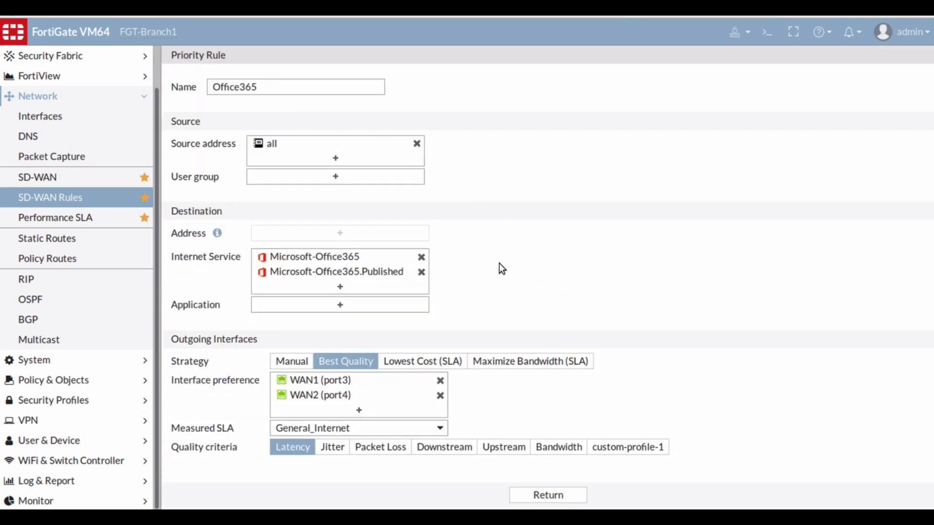
mouse_move(340, 277)
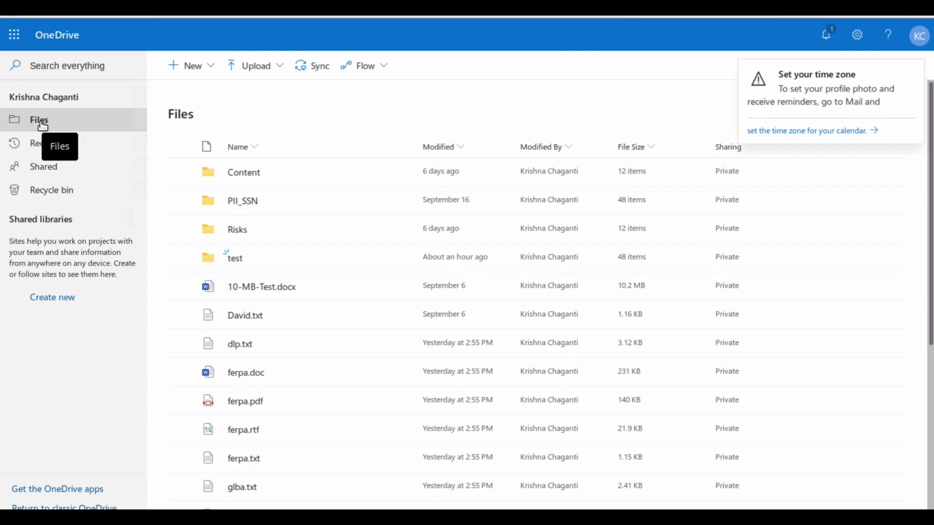
Upload all twelve sample files into OneDrive's test2 folder, then check FortiGate's forward traffic log.
click(43, 125)
click(238, 286)
click(250, 64)
click(235, 93)
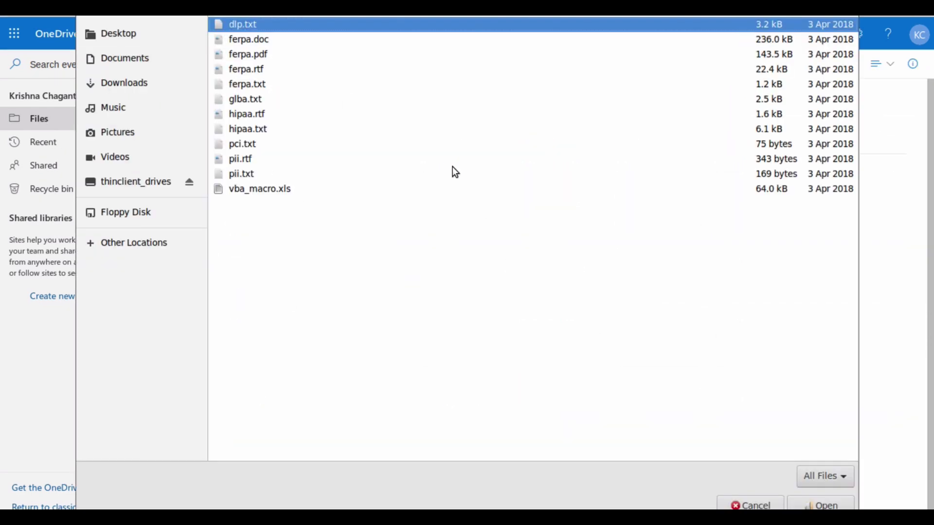
key(ctrl+a)
click(822, 506)
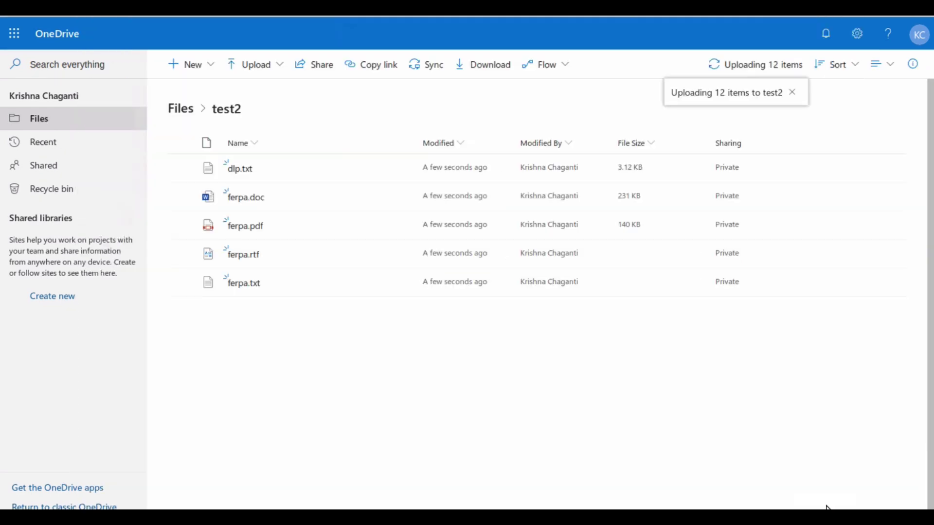
click(54, 262)
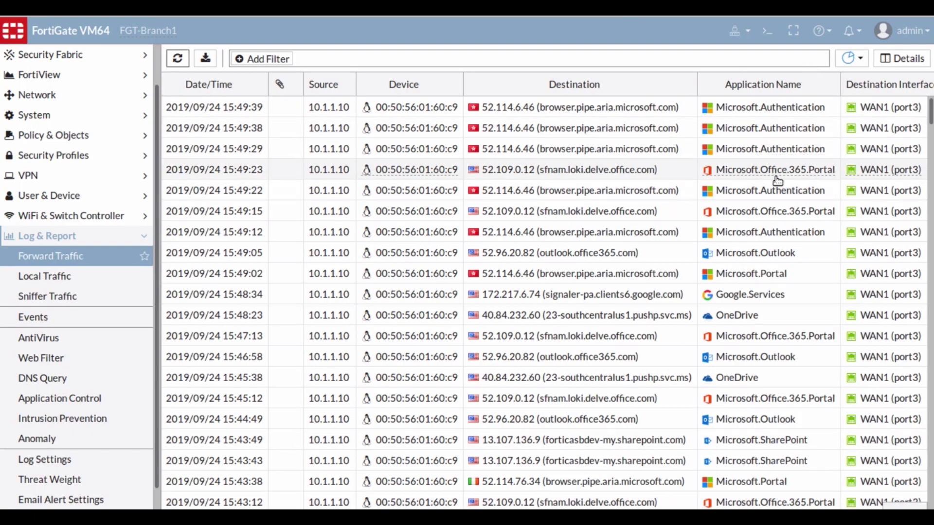
Show FortiGate's Performance SLA page comparing port3 (1.54ms) and port4 (201.55ms) latency.
click(37, 94)
click(80, 219)
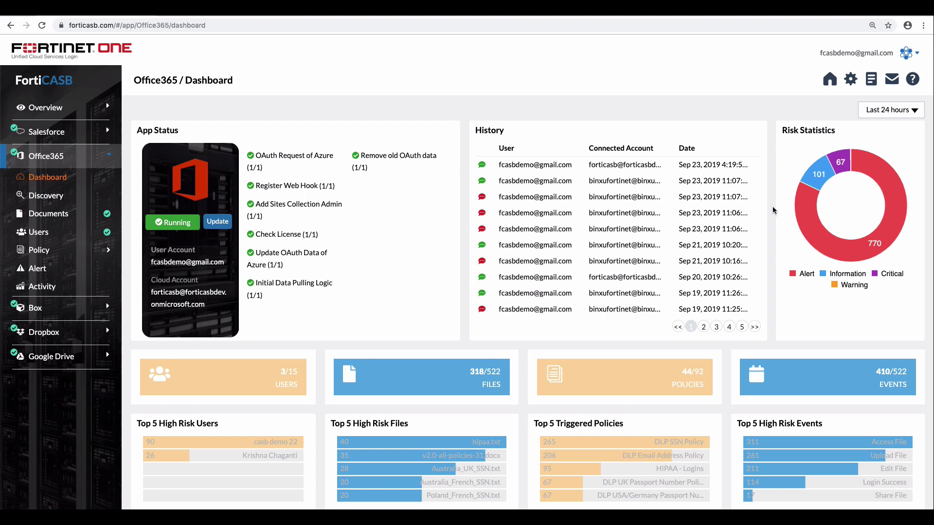
List the 659 Office365 Data Analysis DLP alerts from the Risk Statistics Alert segment.
mouse_move(822, 236)
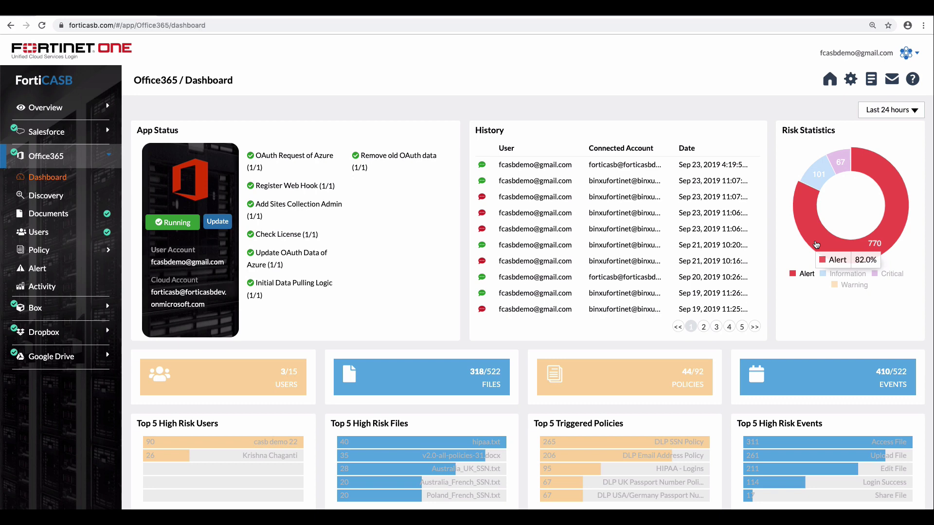
click(816, 244)
scroll(207, 357, down, 2)
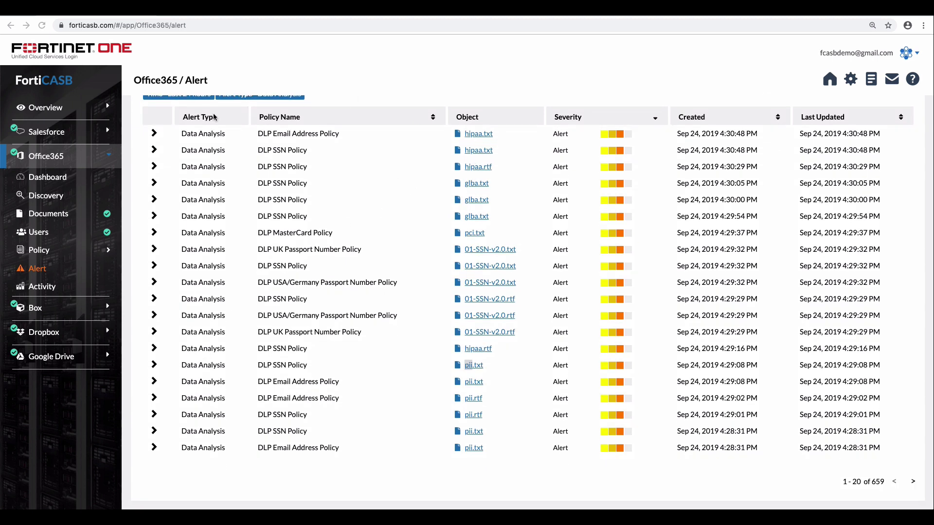
Open the hipaa.txt file profile from the first DLP alert.
click(153, 134)
click(153, 135)
click(473, 135)
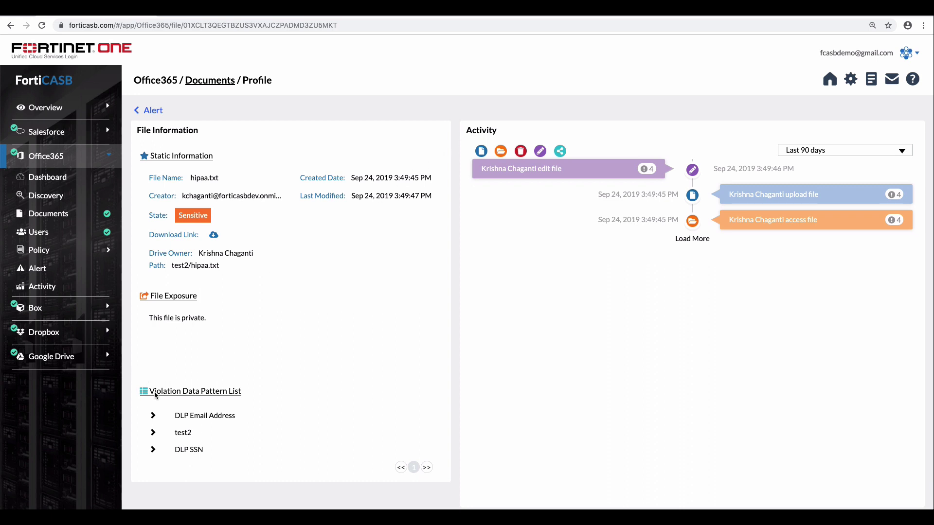
Review hipaa.txt's DLP SSN and Email Address matches, then return to the alert list.
click(153, 450)
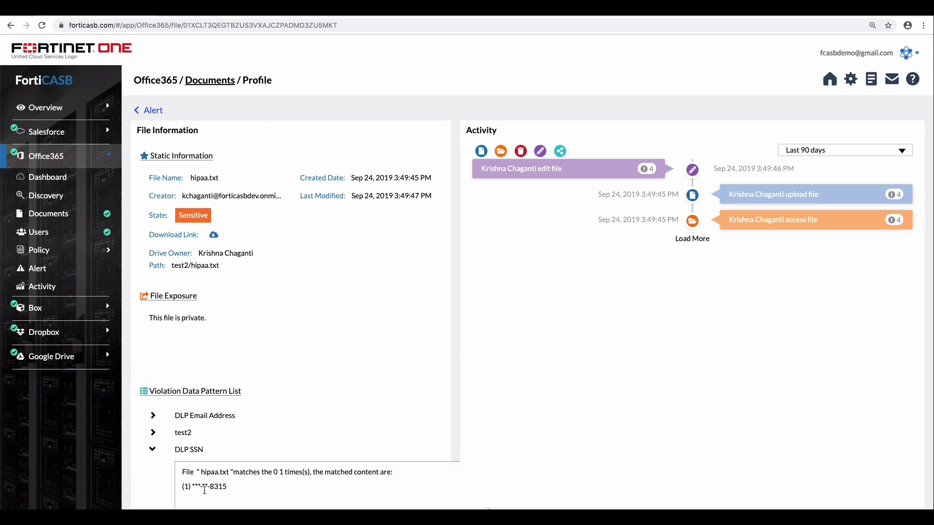
click(153, 416)
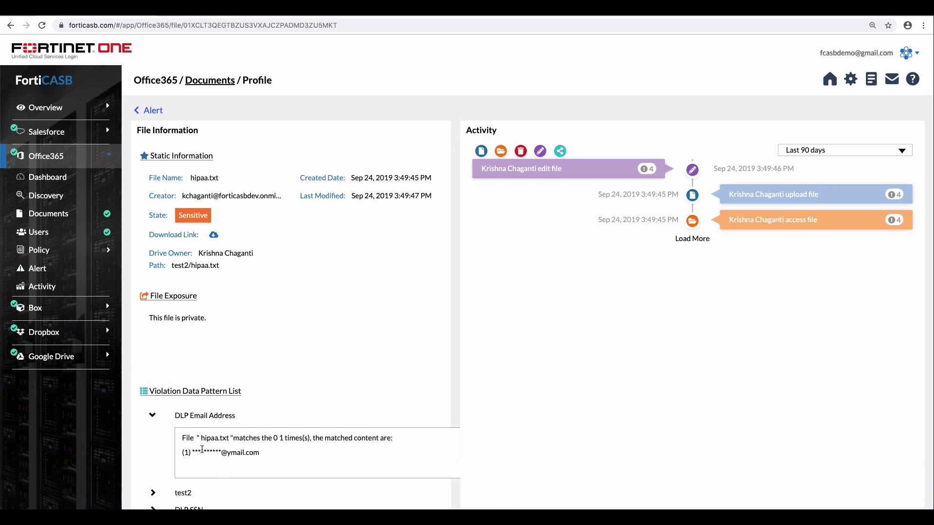
click(156, 112)
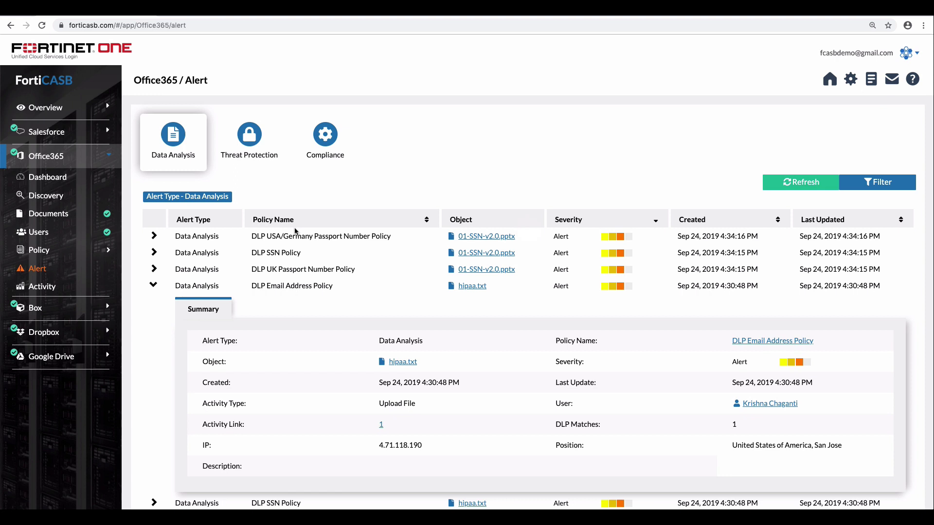
scroll(296, 231, down, 1)
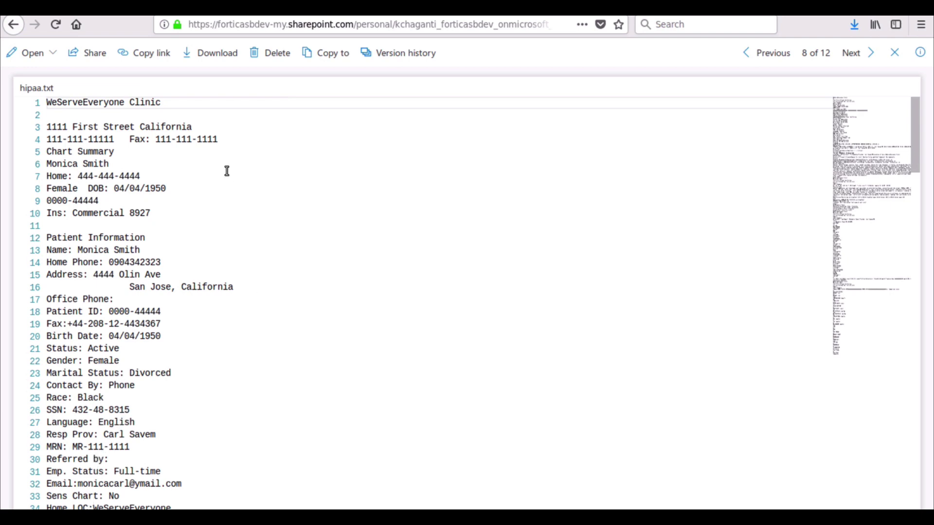
Create an anyone-can-edit link for hipaa.txt and refresh test2 to show it as Shared.
click(96, 58)
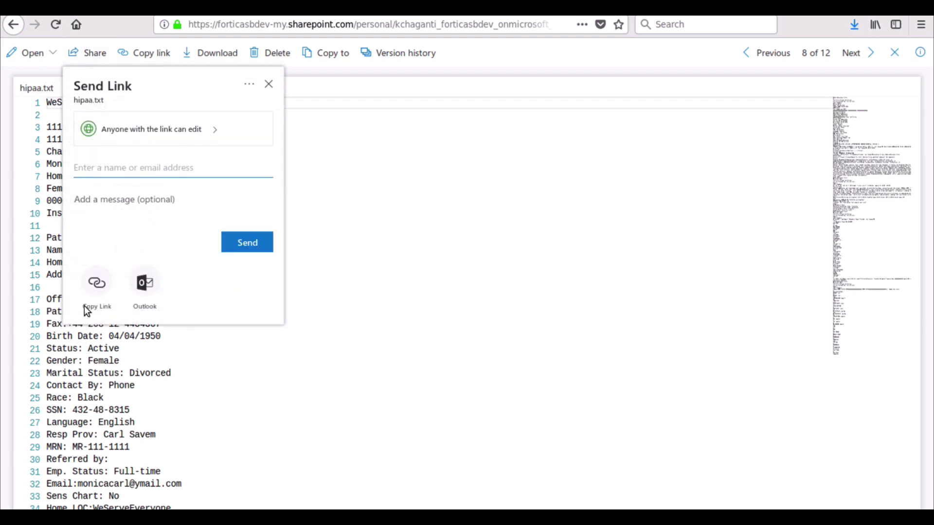
click(98, 283)
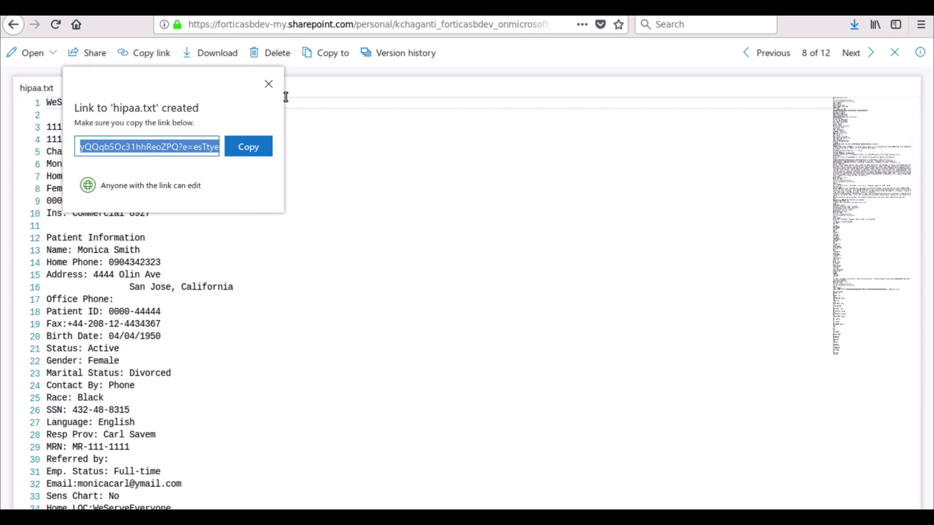
click(56, 29)
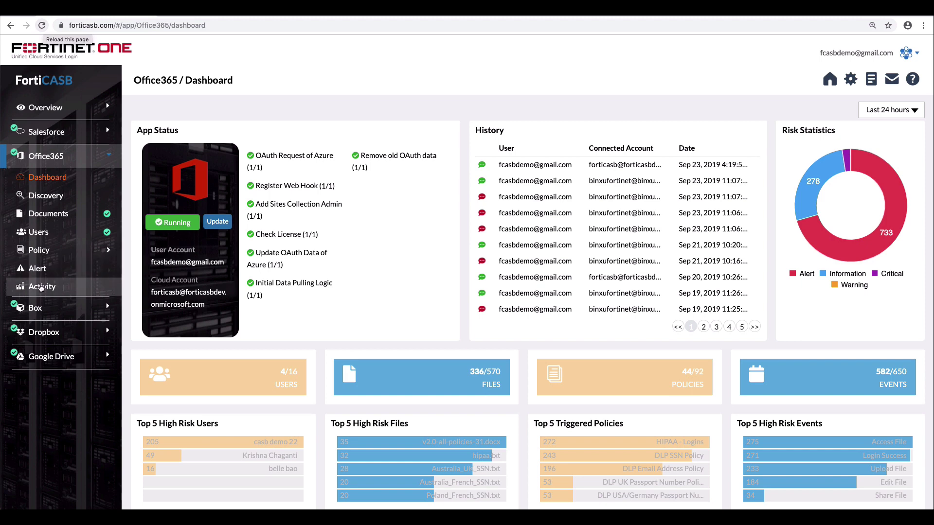
Show the Office365 Activity log with hipaa.txt's Sharing Set, Share File and Create Anonymous Link events.
click(41, 288)
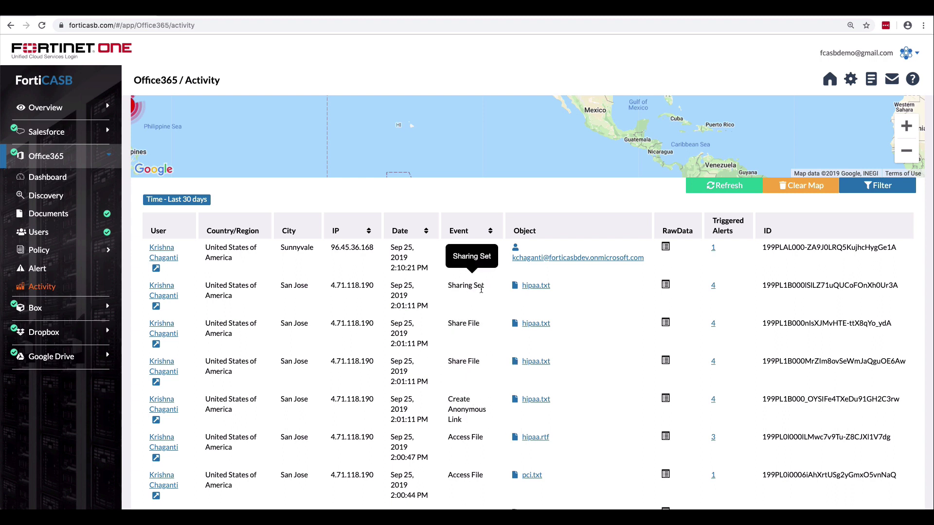
Open hipaa.txt's profile through the Sharing Set event's 4 triggered alerts.
click(714, 286)
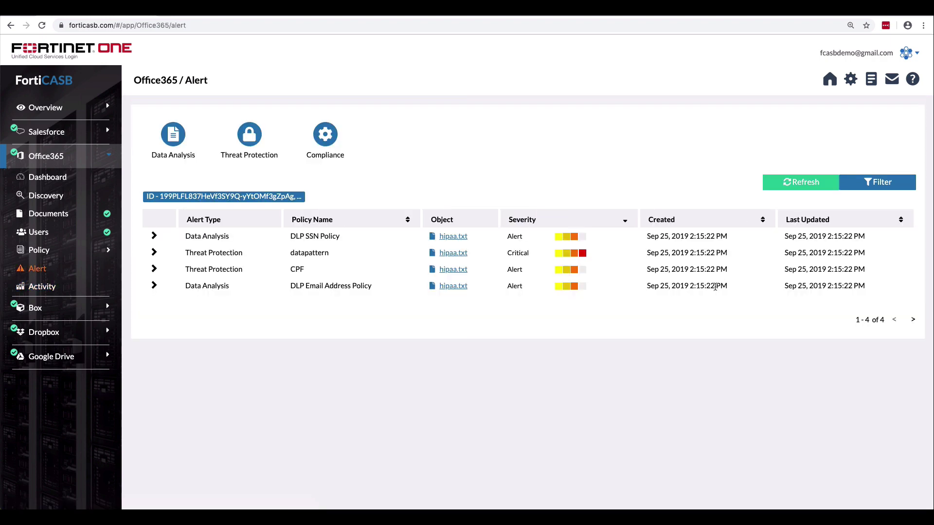
click(454, 238)
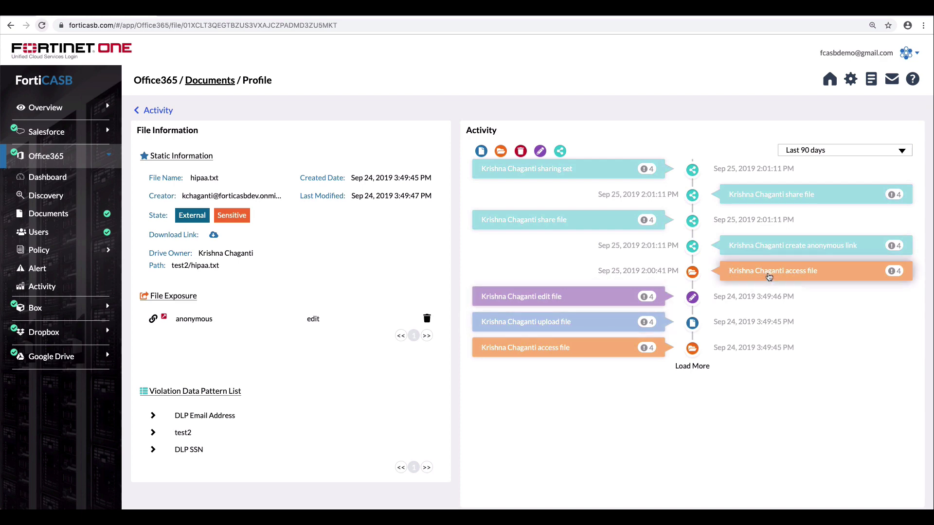
click(152, 417)
click(153, 417)
scroll(153, 435, down, 1)
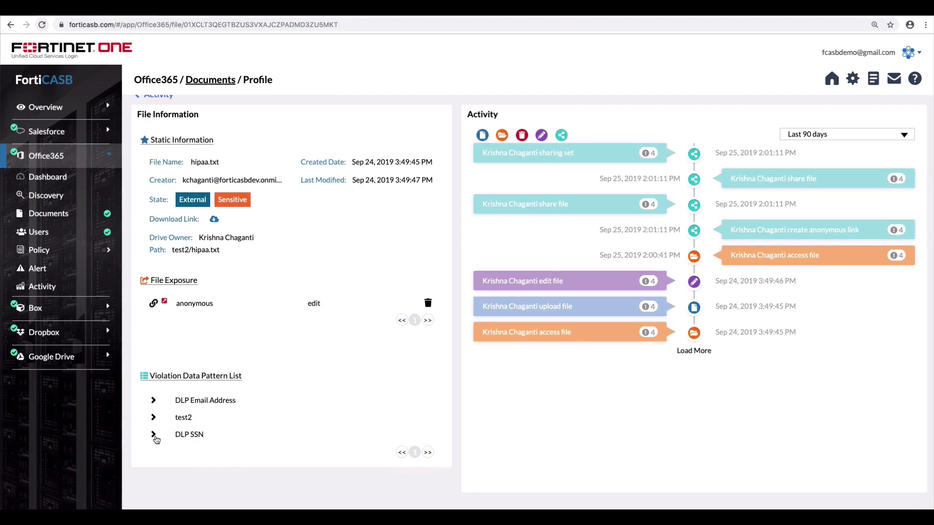
click(153, 435)
click(153, 436)
Delete hipaa.txt's anonymous link under File Exposure, returning the file to Private.
click(428, 304)
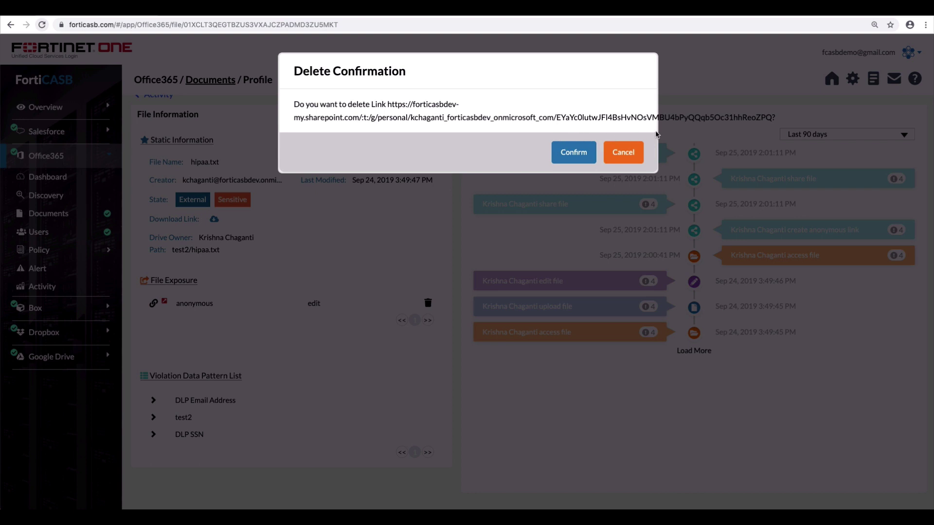
click(579, 154)
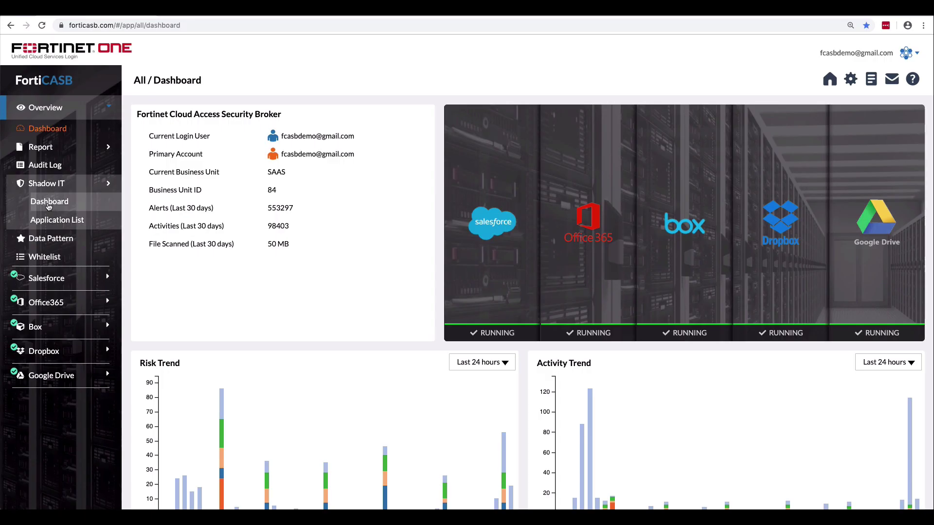
Open the Shadow IT dashboard showing Freewebhost as top high-risk app and ServiceNow leading sessions.
click(49, 203)
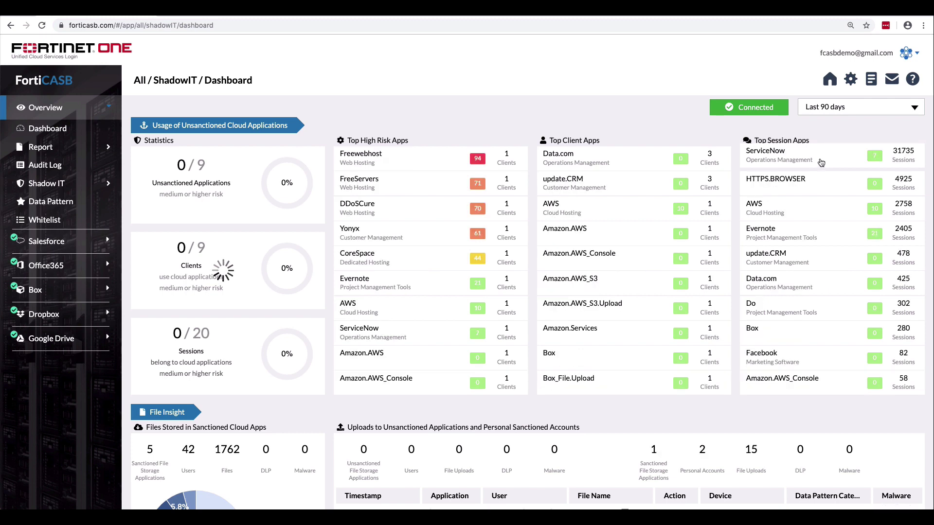
click(755, 108)
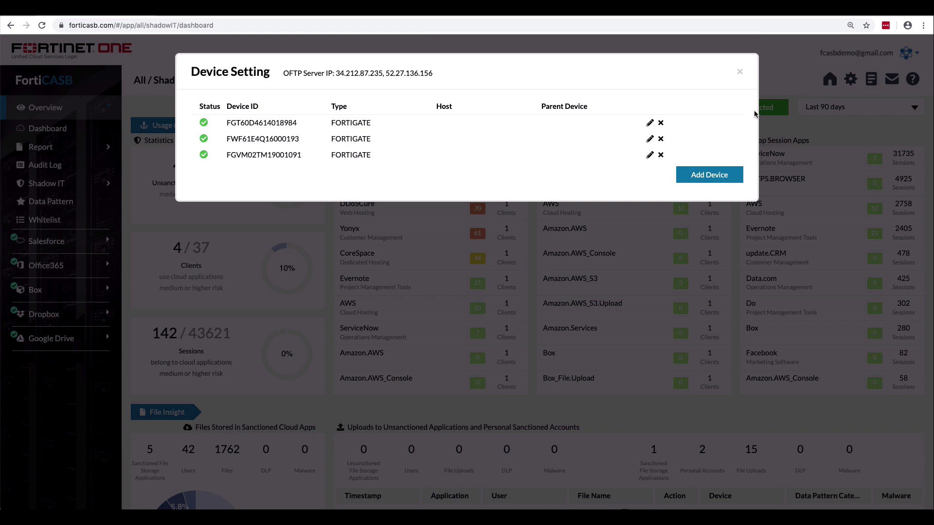
click(740, 73)
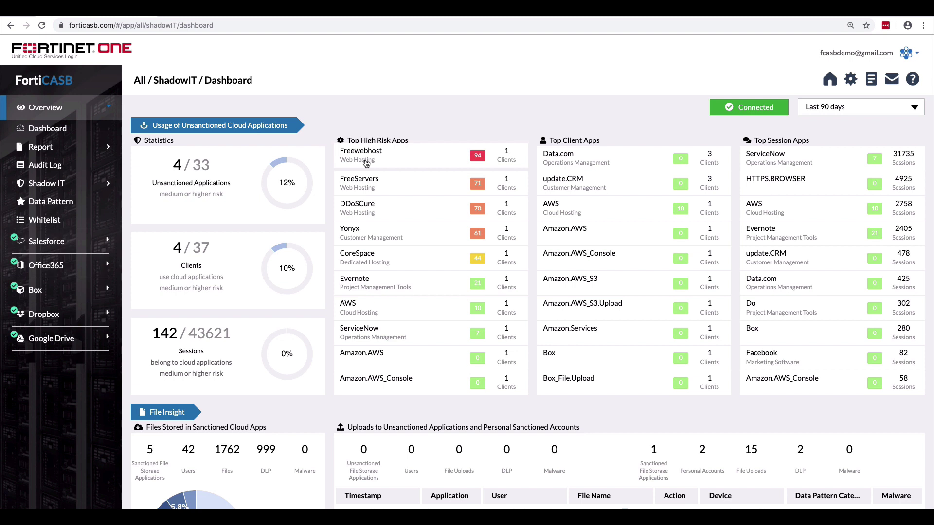
Open Freewebhost's Application List entry and highlight its risk score of 94.
click(366, 163)
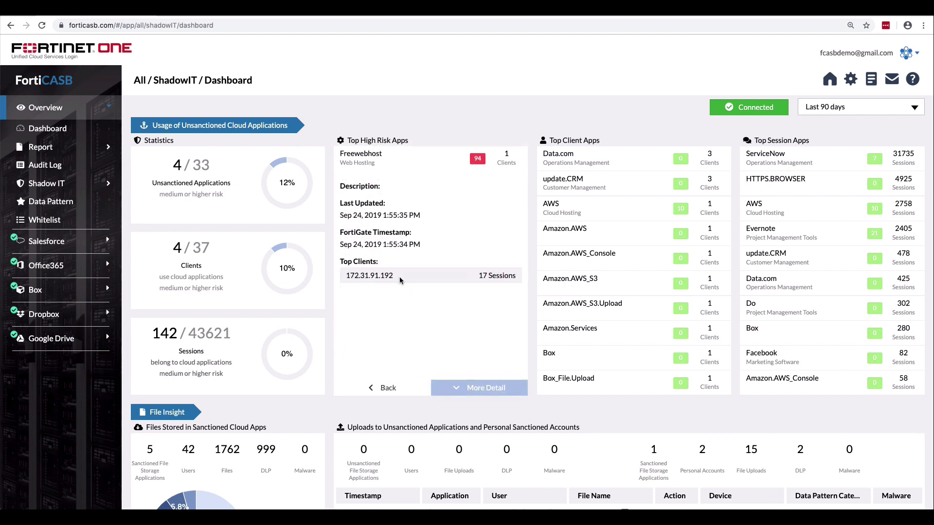
click(455, 391)
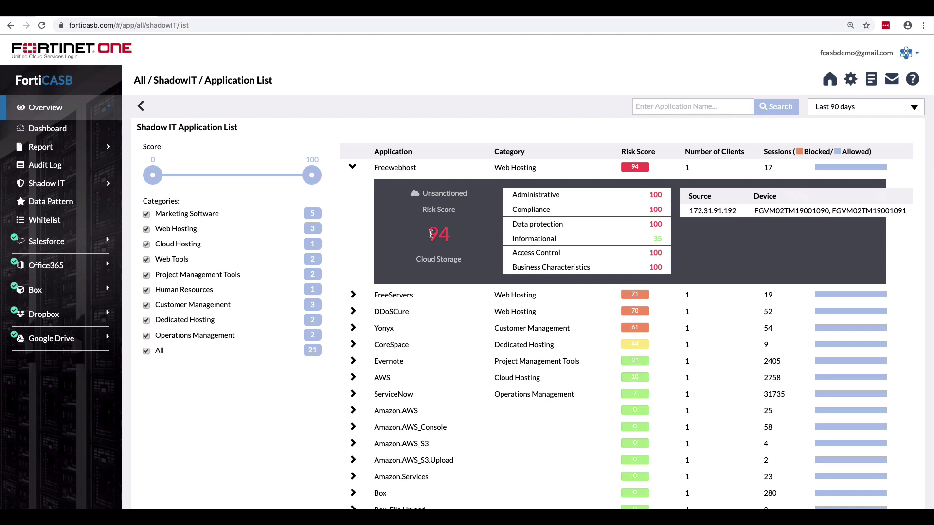
drag(430, 235, 449, 235)
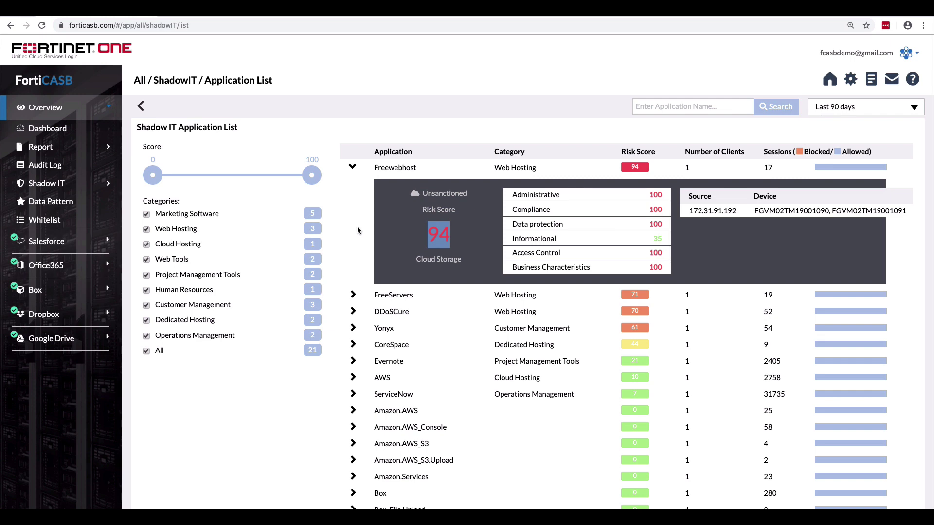
click(46, 183)
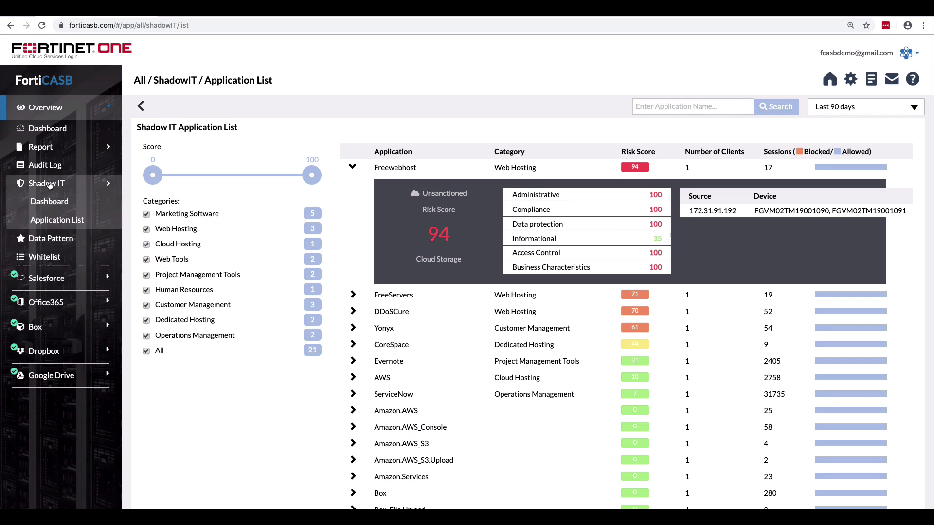
Back on the Shadow IT dashboard, check File Insight's RDPKILL.zip uploads to Box: 15 uploads, 2 DLP hits.
click(49, 204)
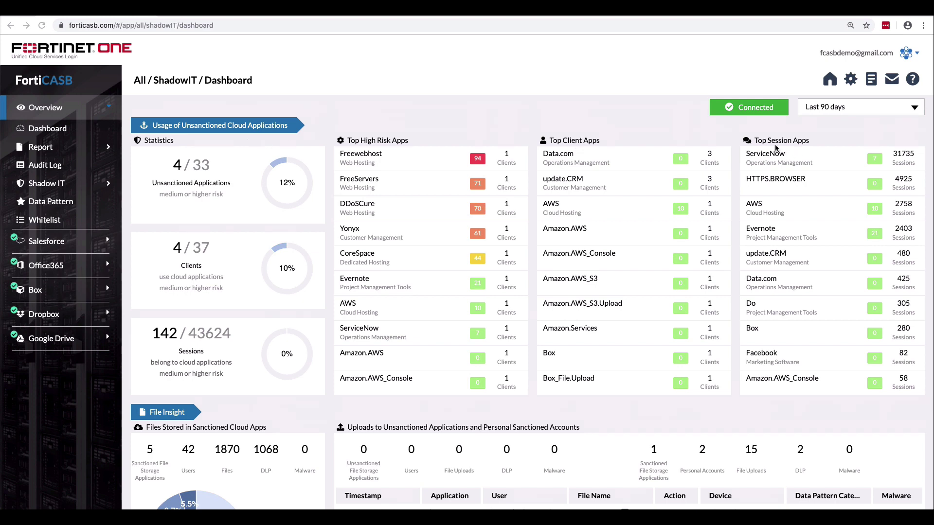
scroll(163, 355, down, 2)
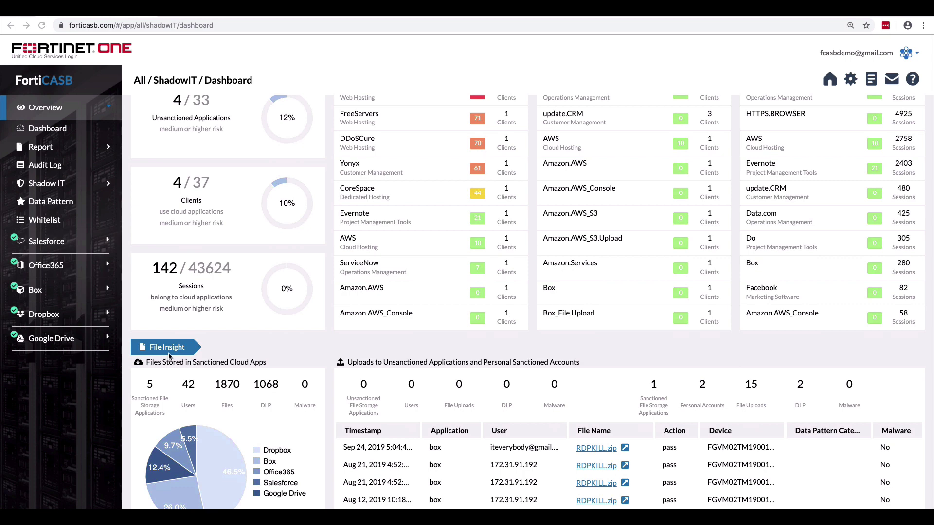
scroll(610, 351, up, 1)
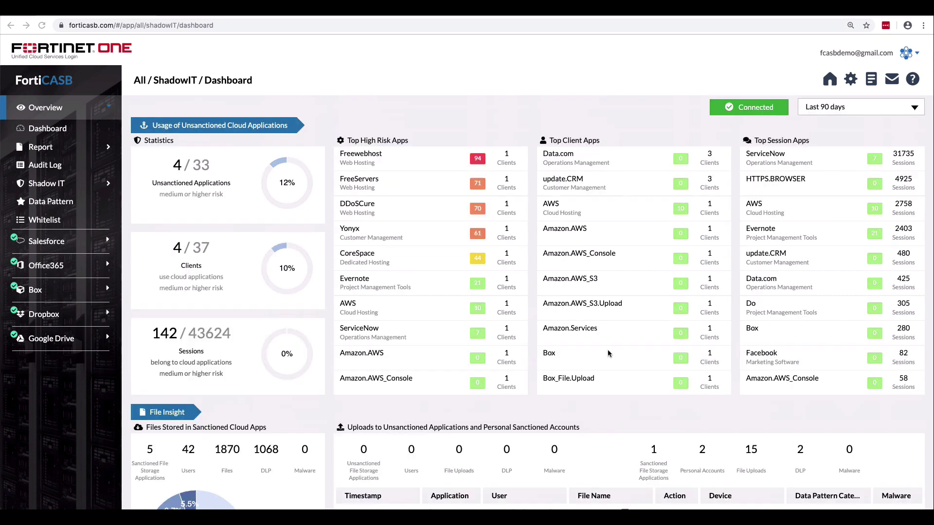
scroll(610, 351, down, 2)
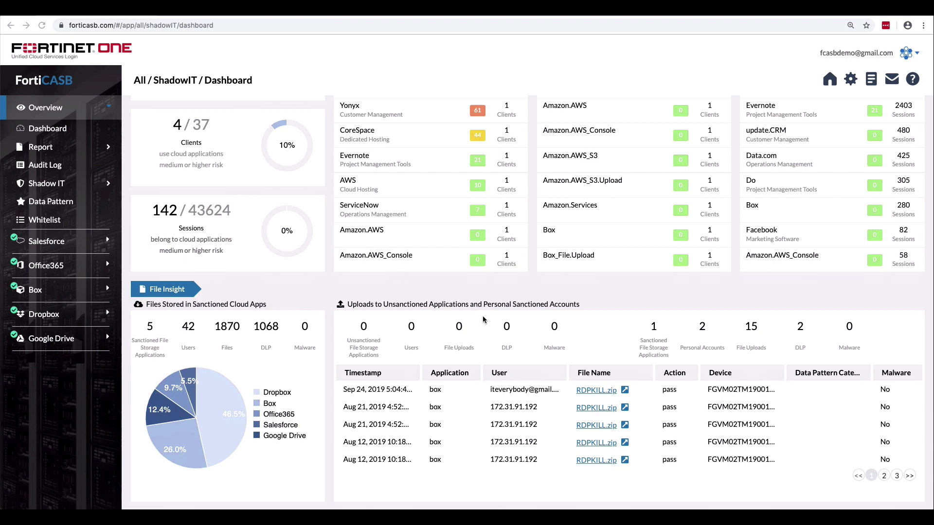
mouse_move(593, 392)
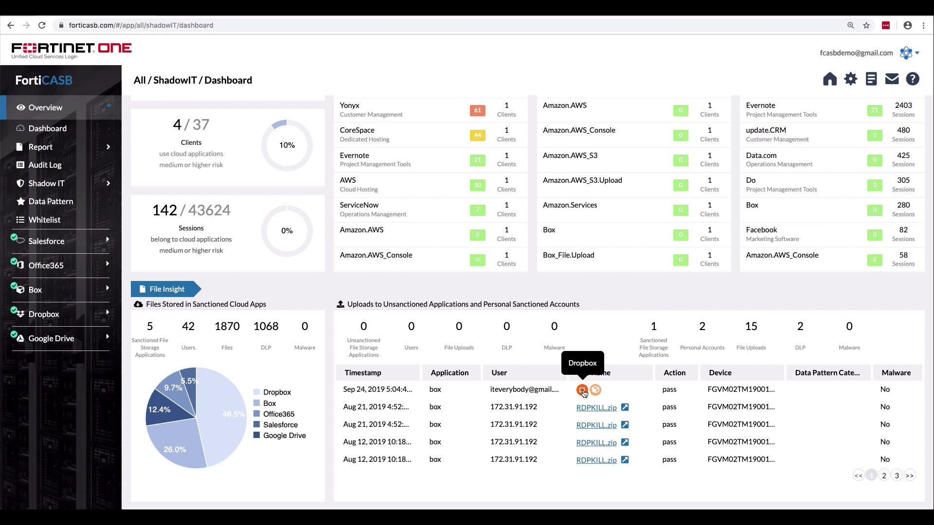
View the Dropbox profile of RDPKILL.zip, flagged as malware.
click(583, 391)
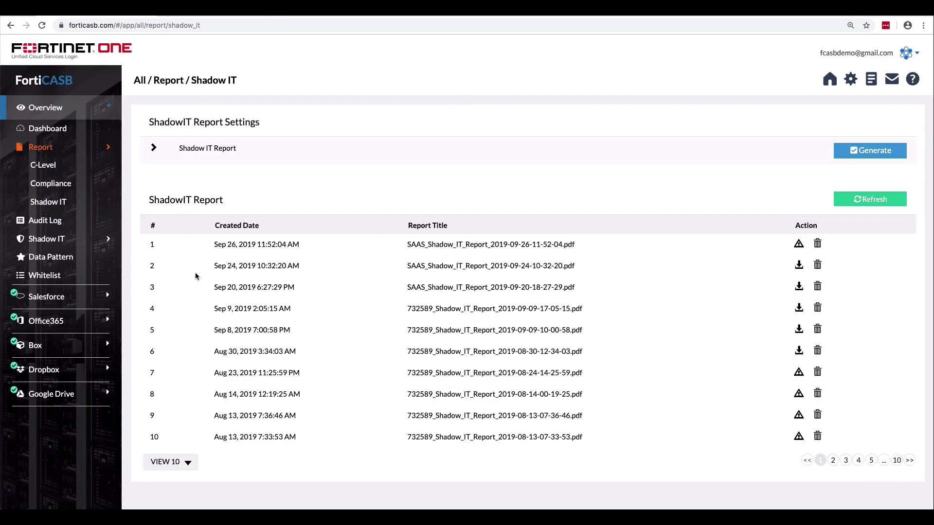
Go to the Shadow IT report page under Report.
click(156, 149)
Set the Shadow IT report to pdf with a Last 7 days date range, then browse generated reports.
click(339, 219)
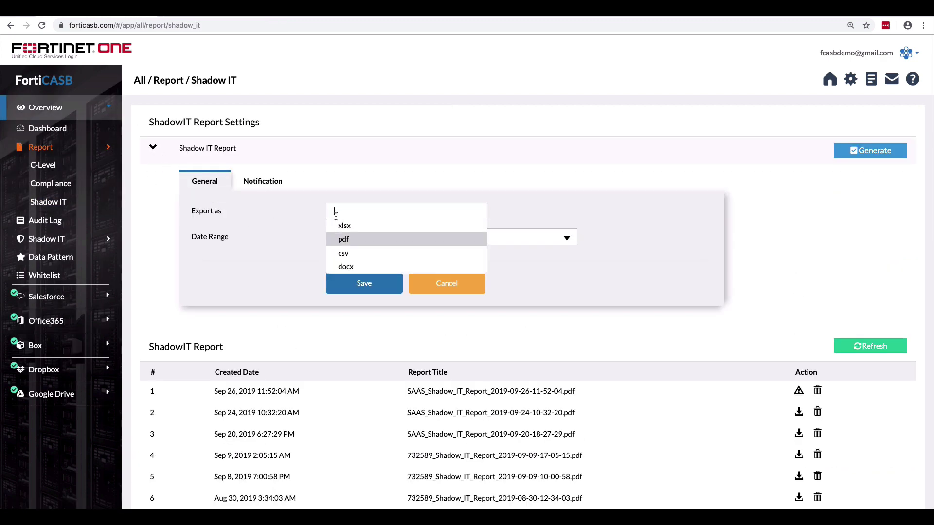
click(341, 237)
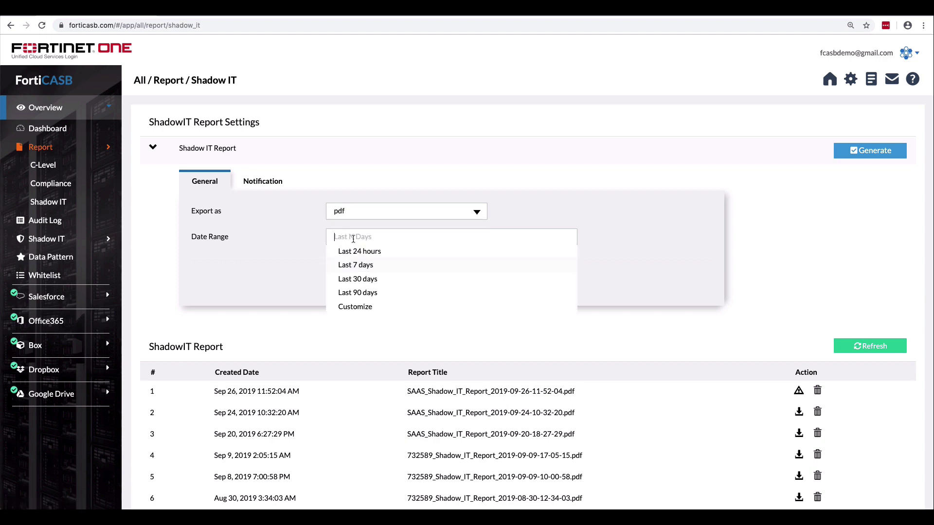
click(355, 264)
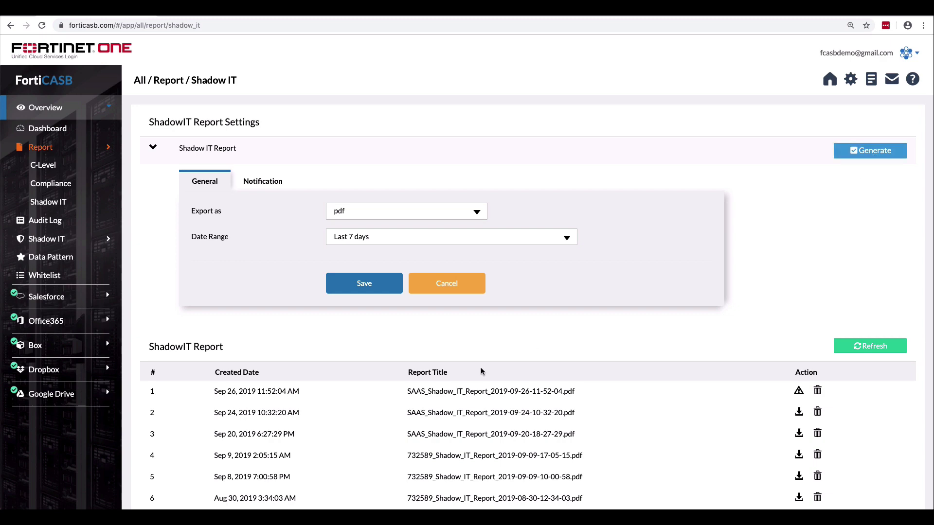
scroll(479, 371, down, 3)
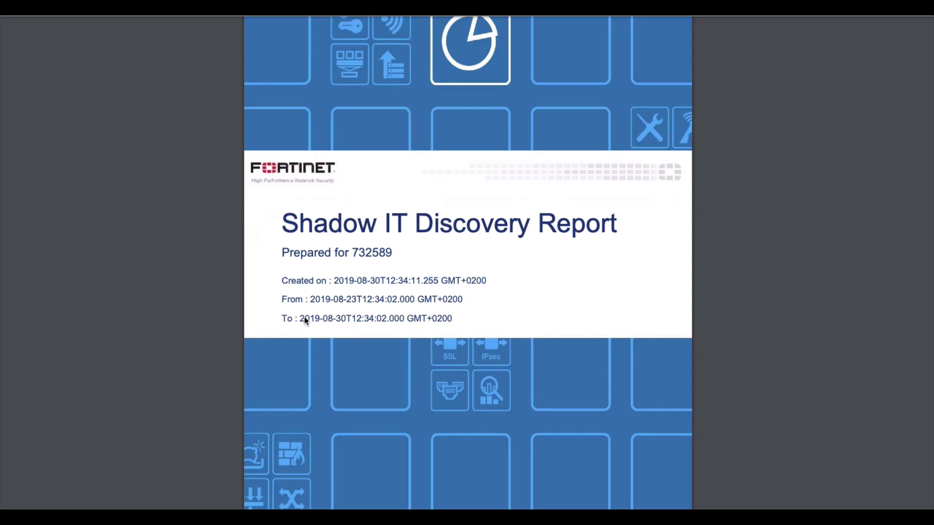
scroll(305, 319, down, 7)
scroll(305, 319, down, 4)
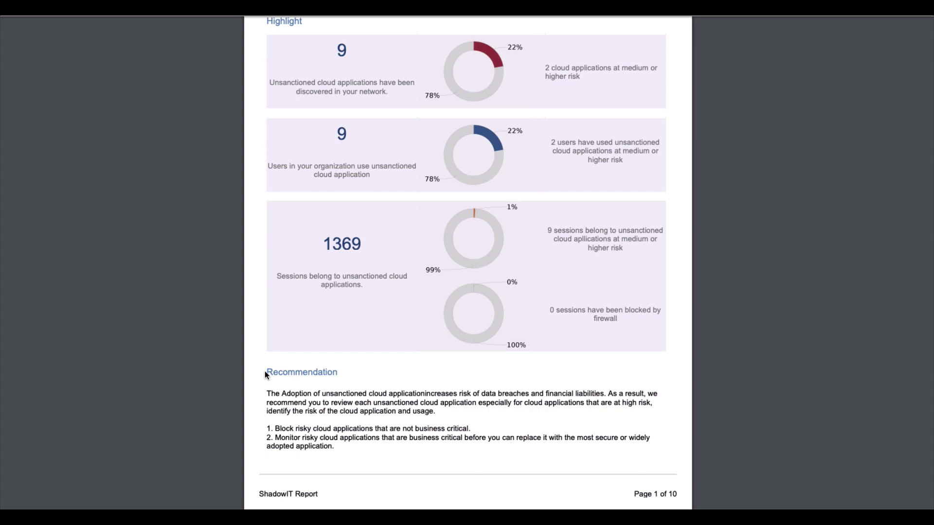
scroll(264, 370, down, 15)
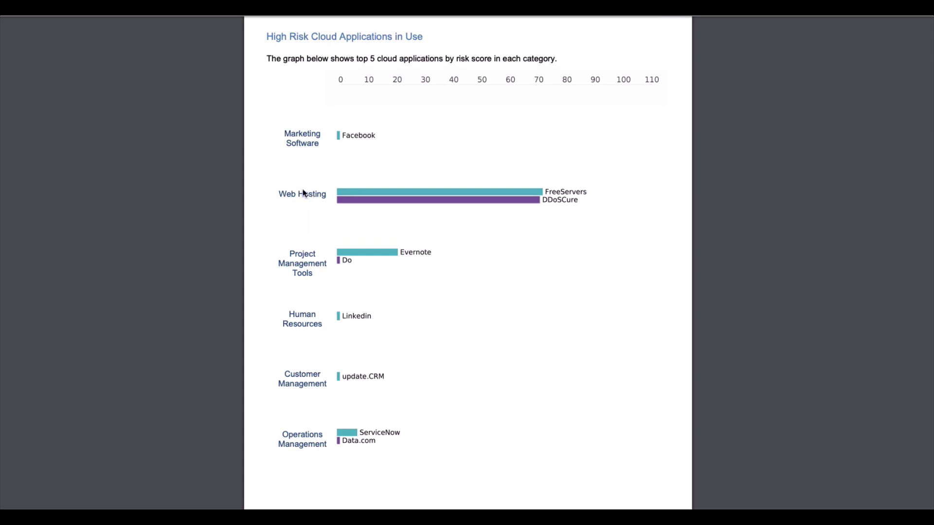
Scroll the PDF report to Top Cloud Applications by Risk (FreeServers 71, DDoSCure 70, Evernote 21).
scroll(455, 174, down, 15)
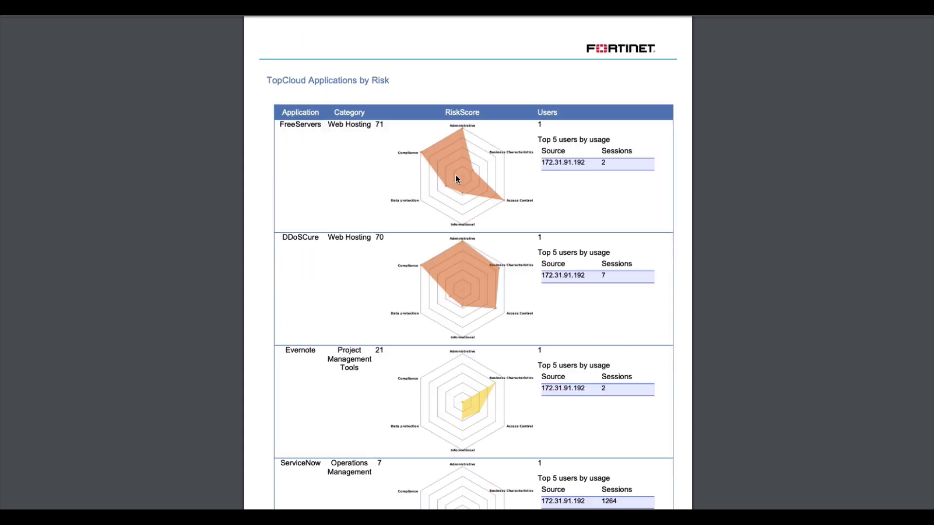